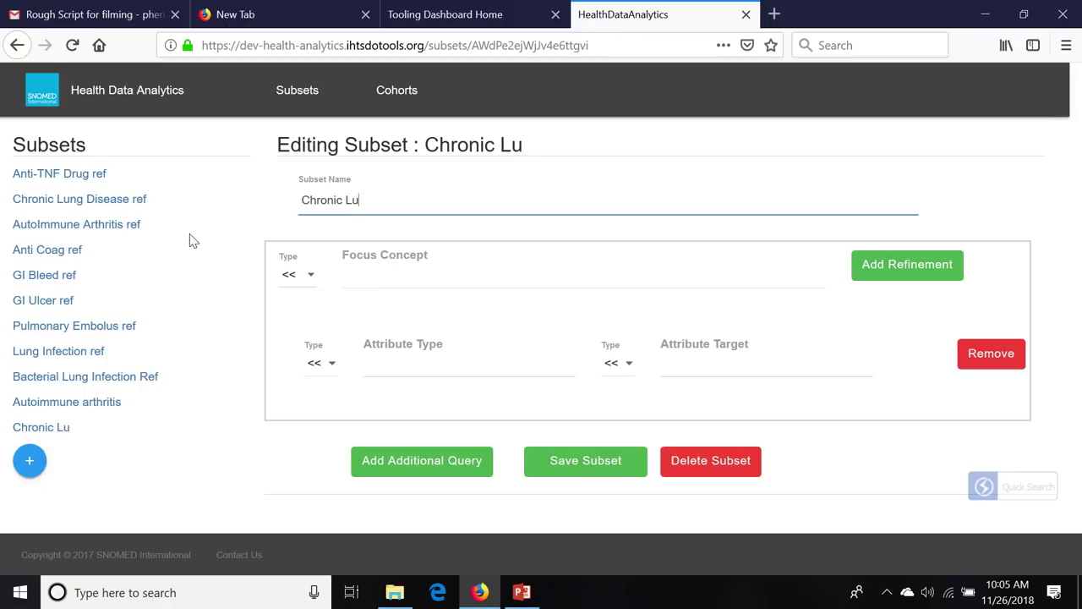
- Name the subset Chronic lung disease and set its focus concept to Disease (disorder)
text(Disea)
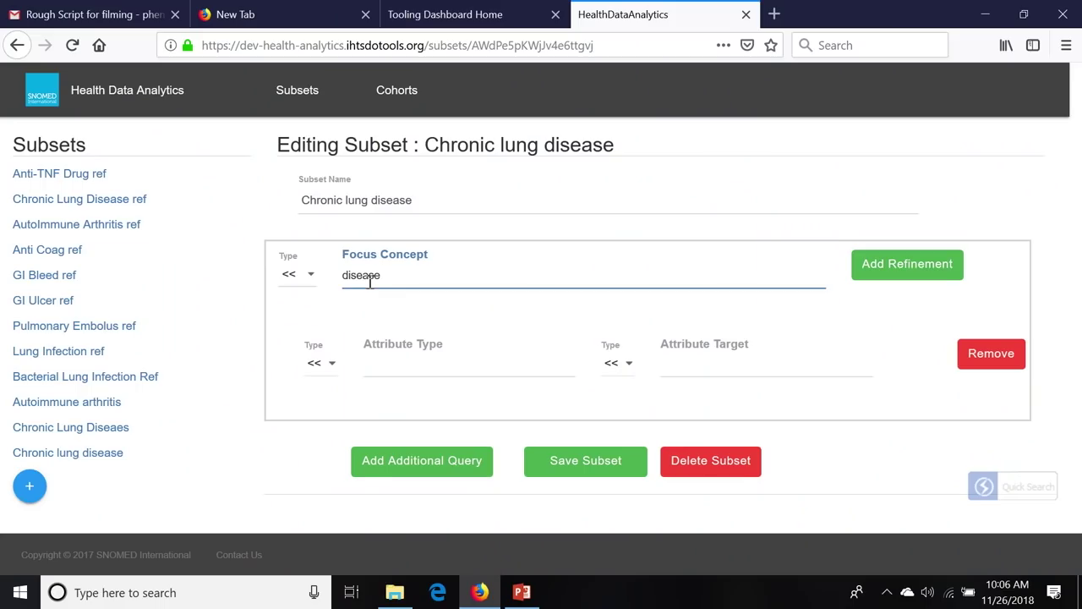
click(369, 354)
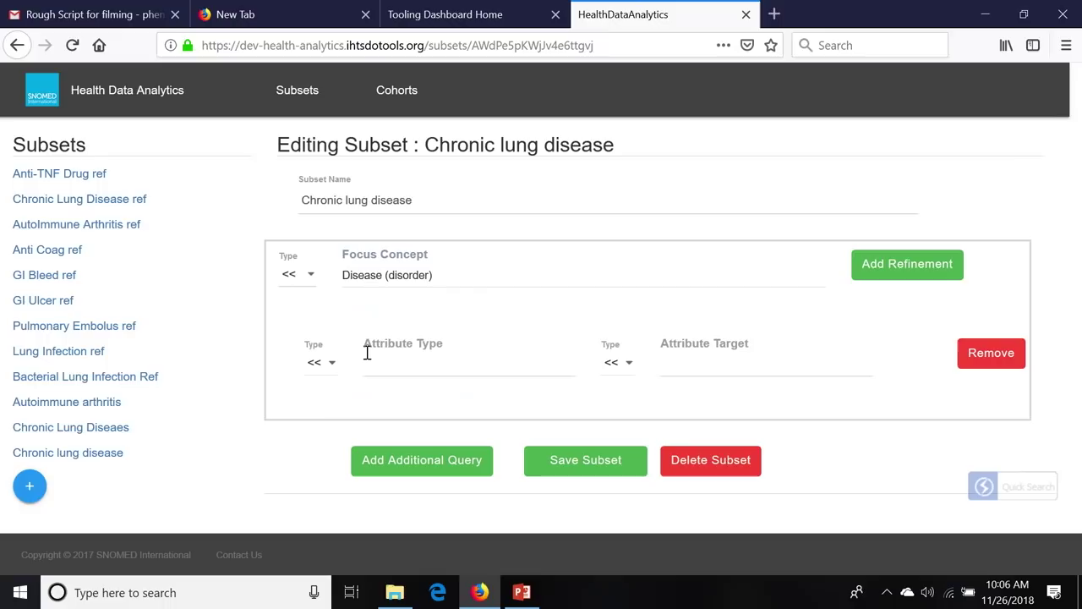
- Refine the focus concept with attribute type Finding site (attribute) and target Lung structure (body structure)
click(369, 362)
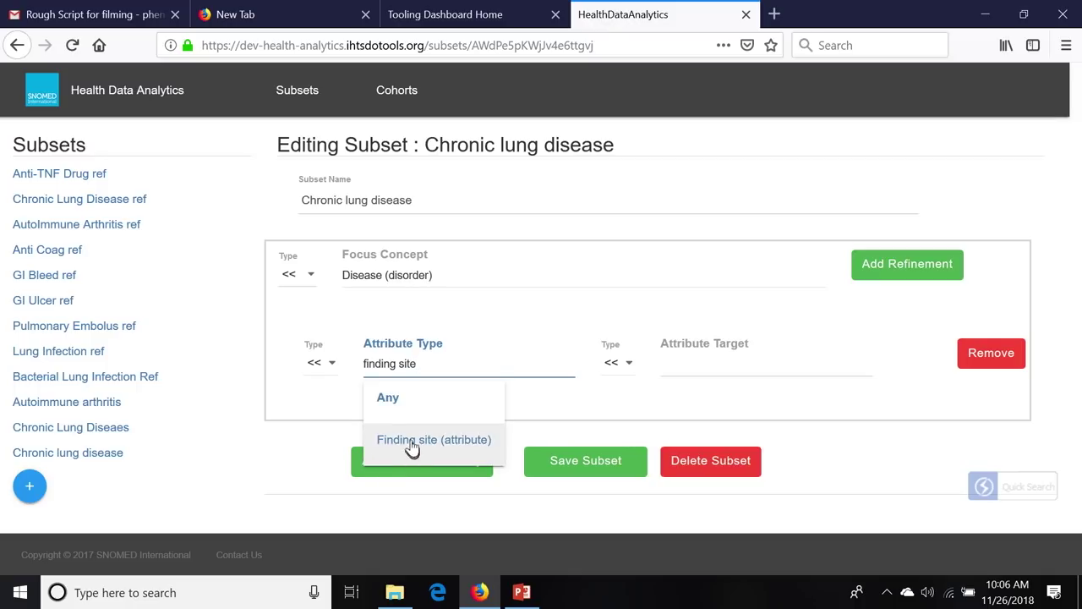
click(412, 440)
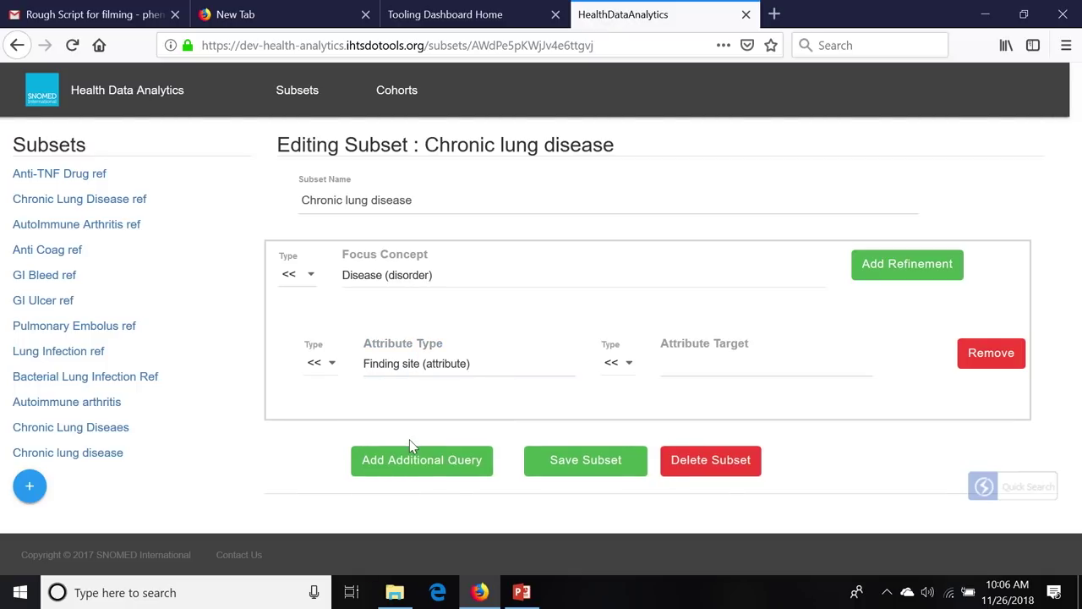
click(692, 370)
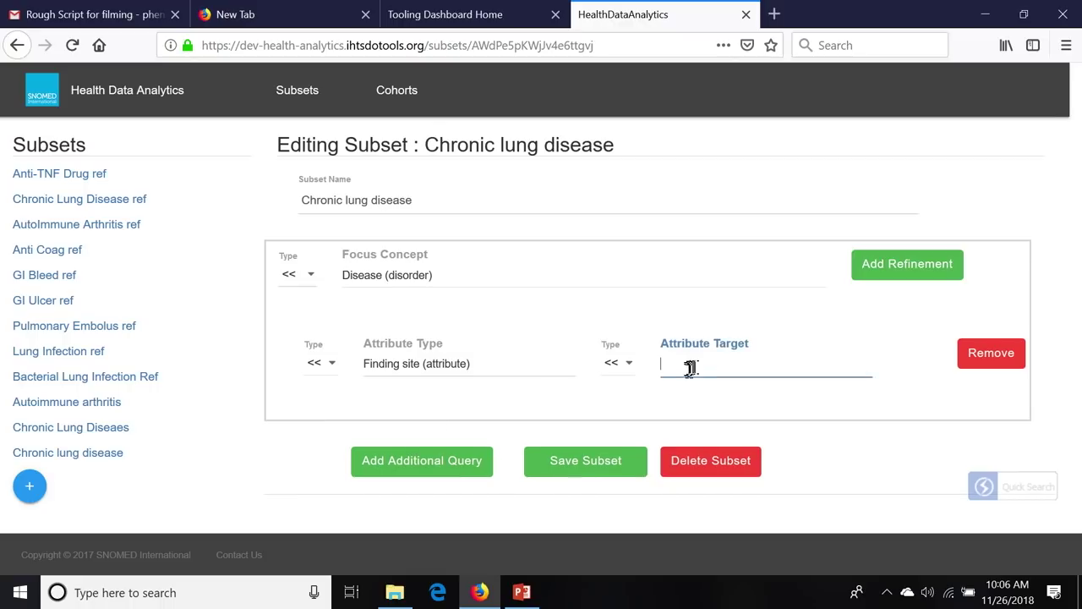
text(lung structure)
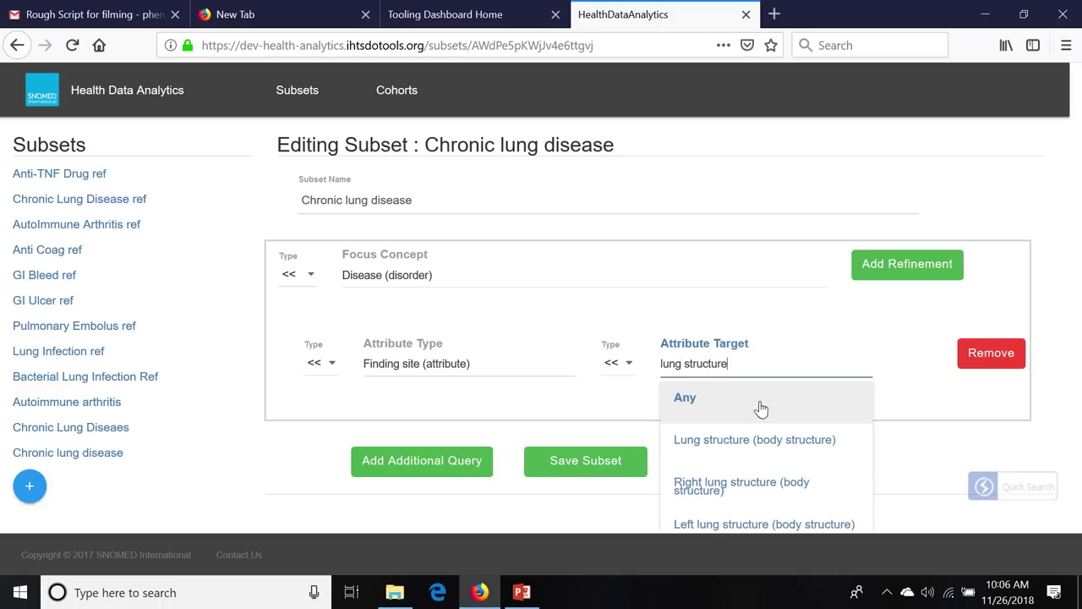
click(718, 447)
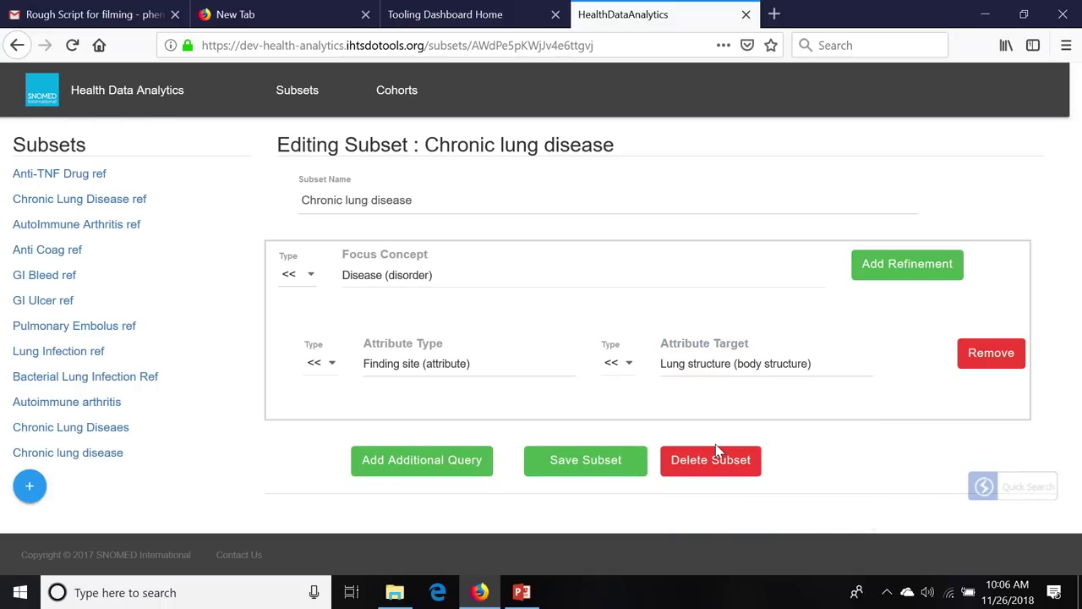
- Add a second refinement of Clinical course (attribute) with target Chronic (qualifier value), and save the subset
click(908, 272)
click(461, 453)
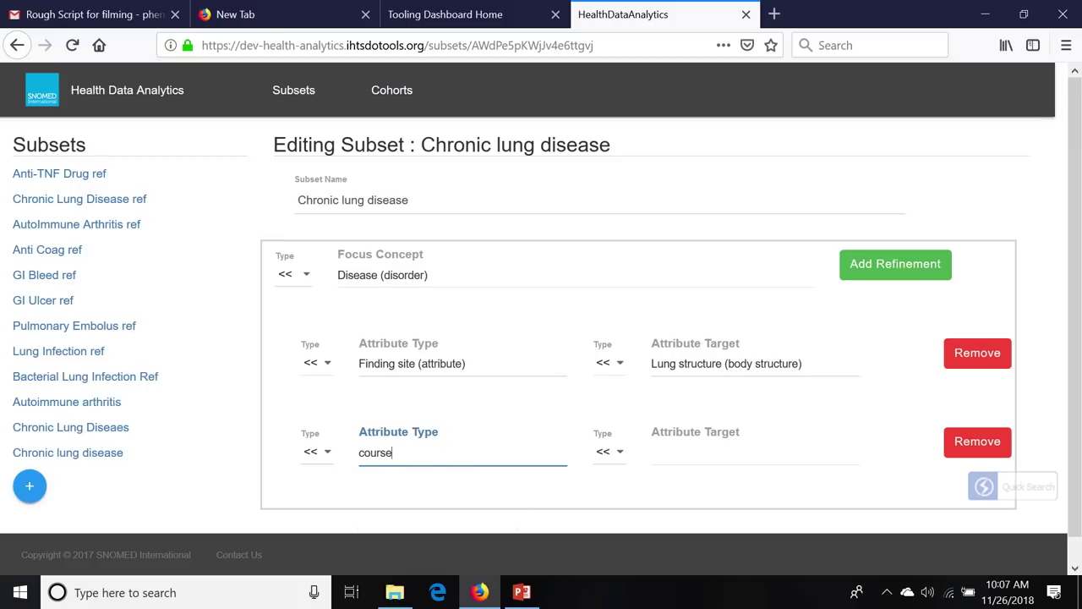
scroll(355, 520, down, 1)
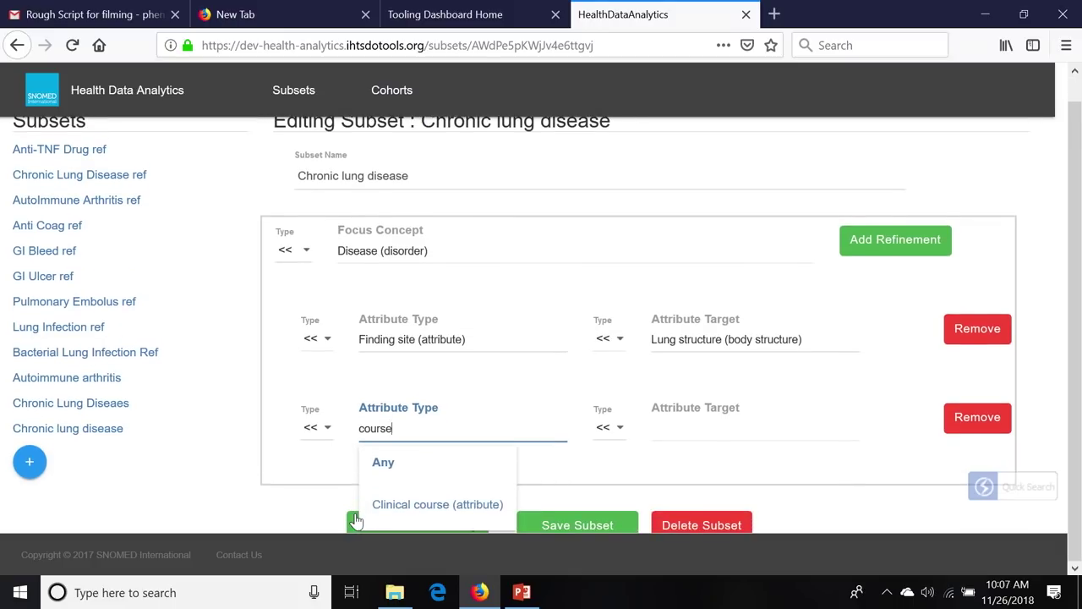
click(404, 502)
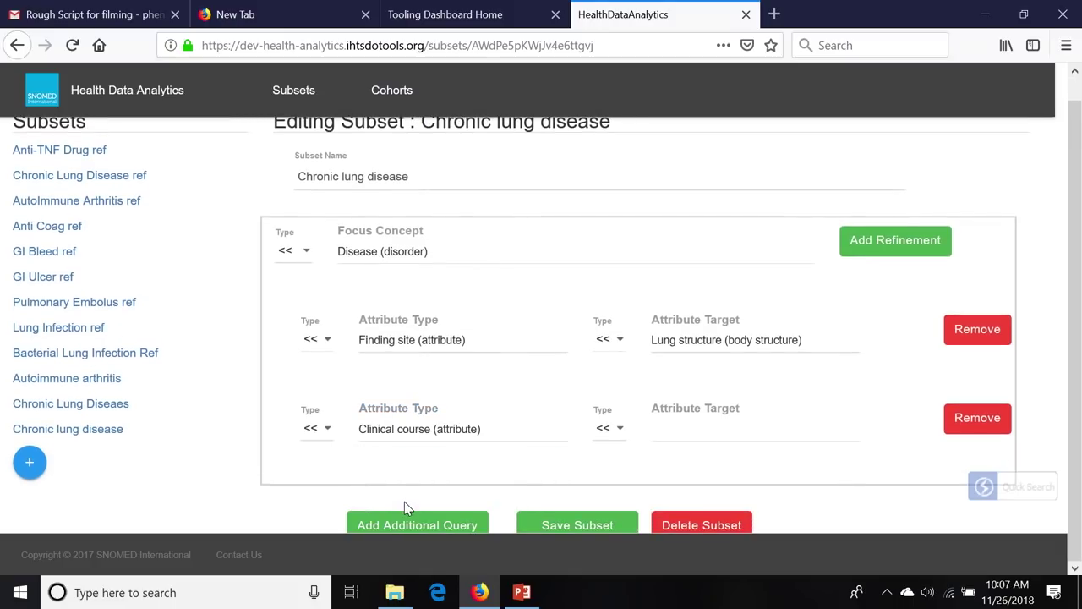
click(704, 430)
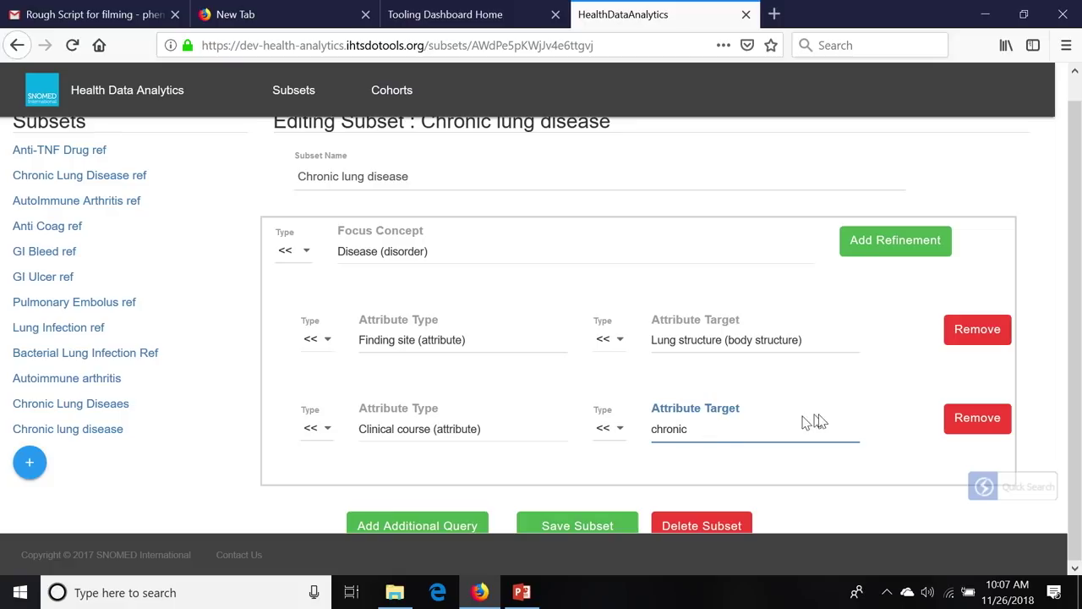
scroll(816, 421, down, 2)
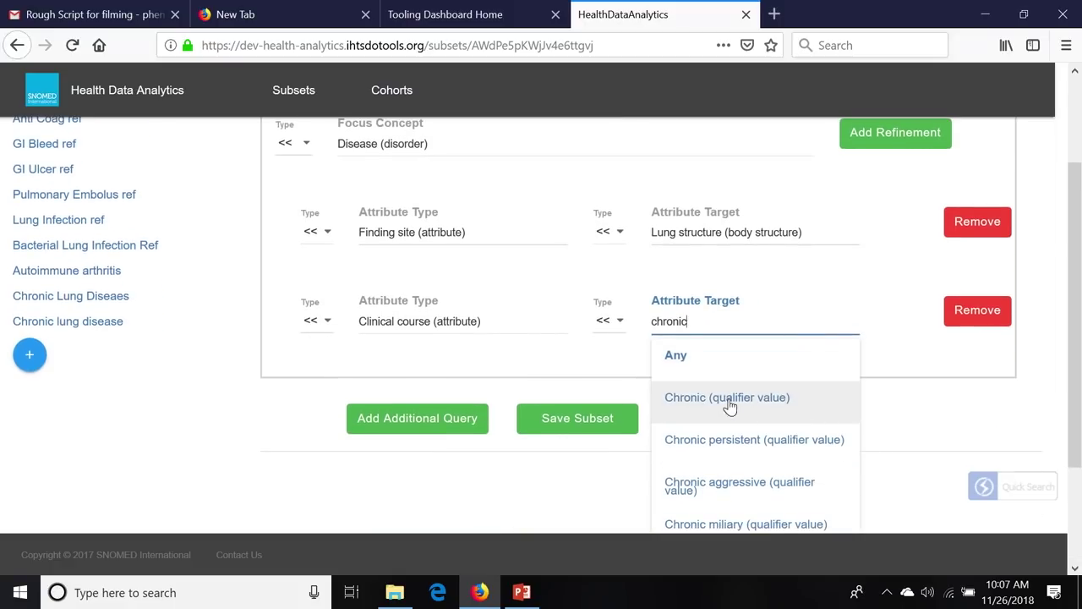
click(729, 404)
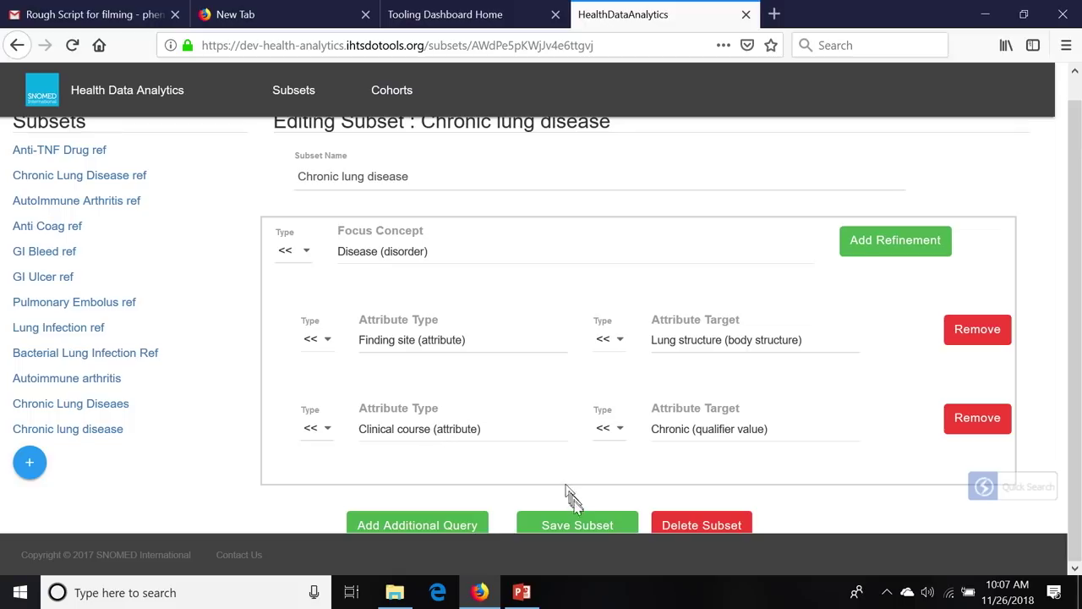
click(583, 524)
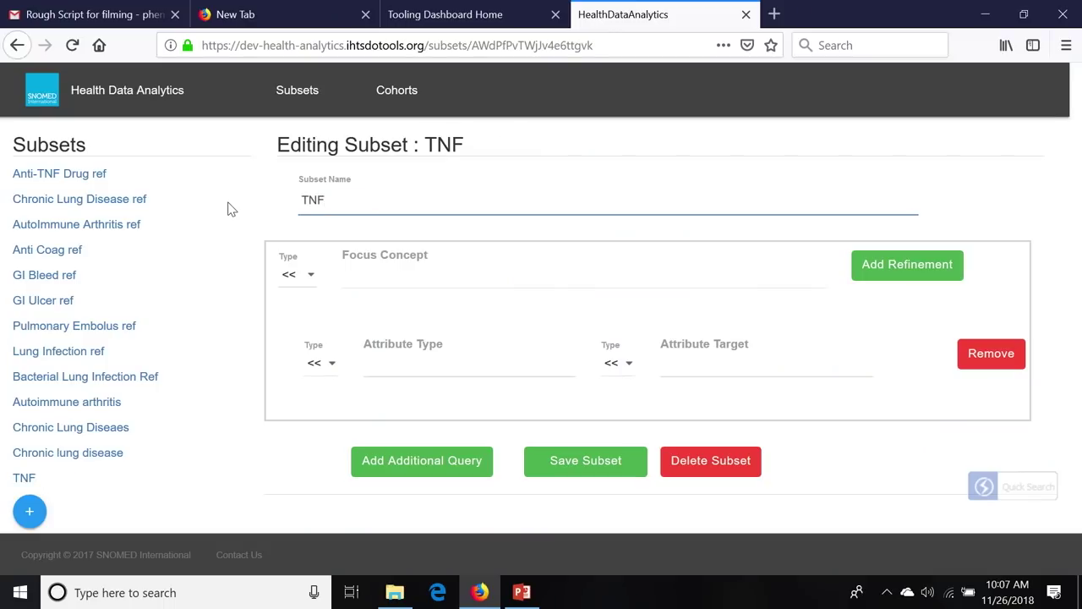
- Define a subset named TNF agent with only the focus concept Anti-tumor necrosis factor alpha drug (product), without an attribute refinement
text(gent)
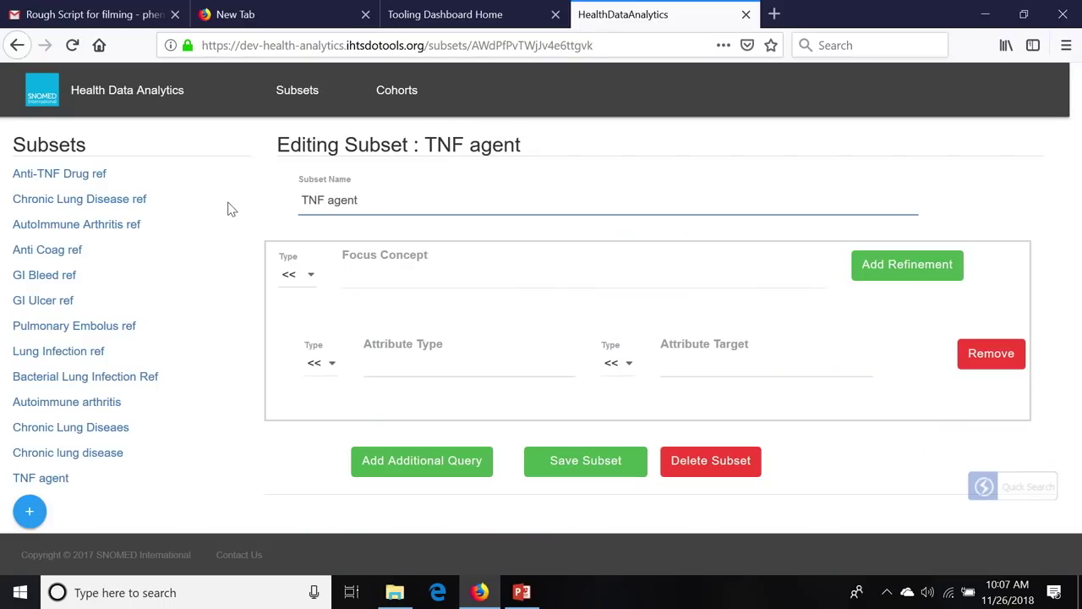
click(983, 367)
click(408, 284)
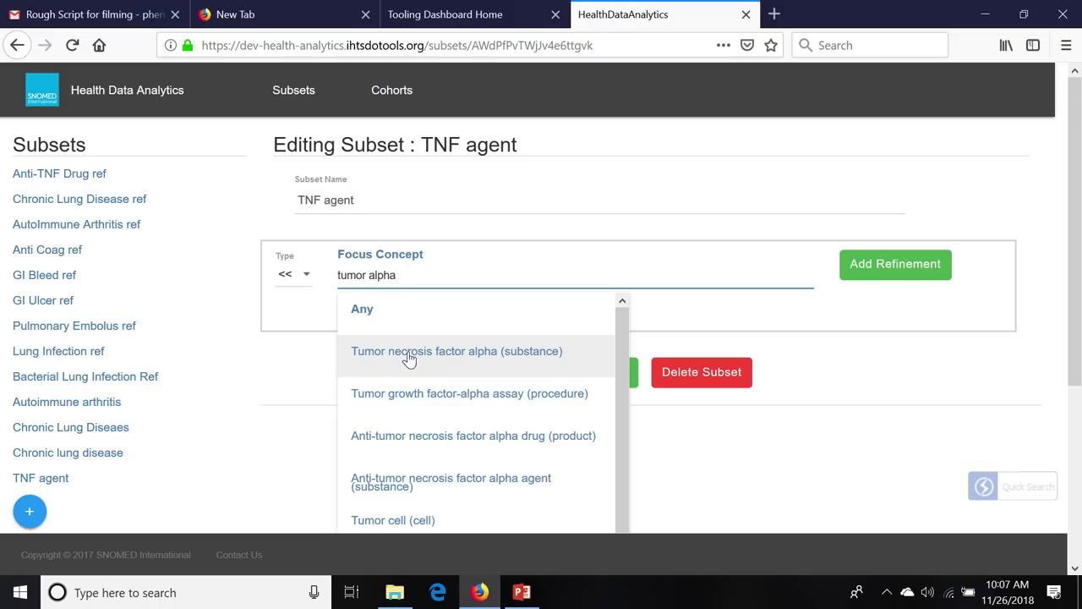
click(412, 438)
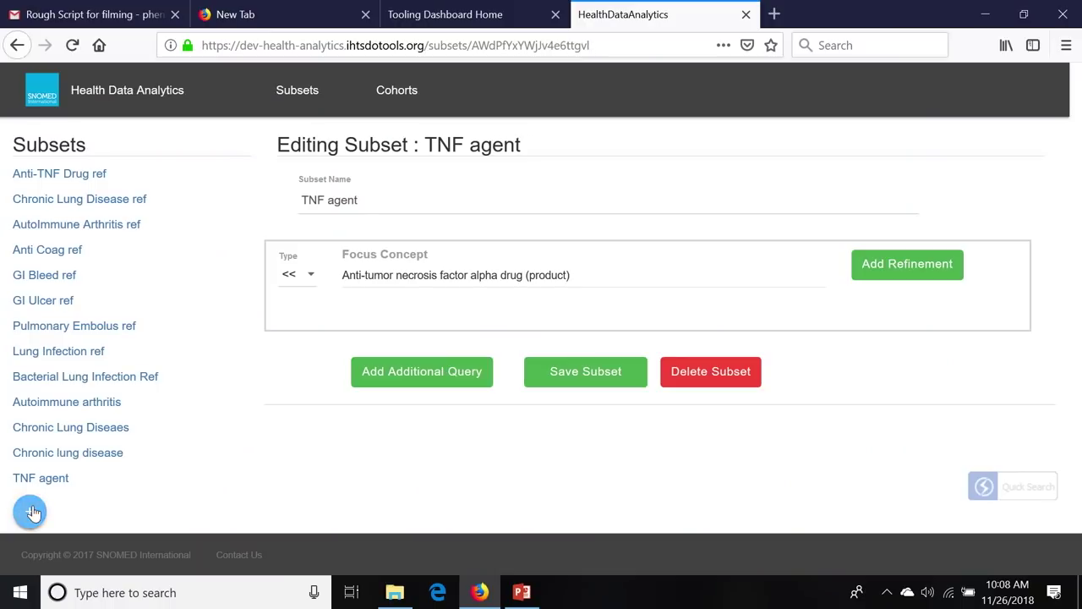
- Create a new subset named Bacterial Lung Infection
click(25, 512)
drag(375, 194, 237, 202)
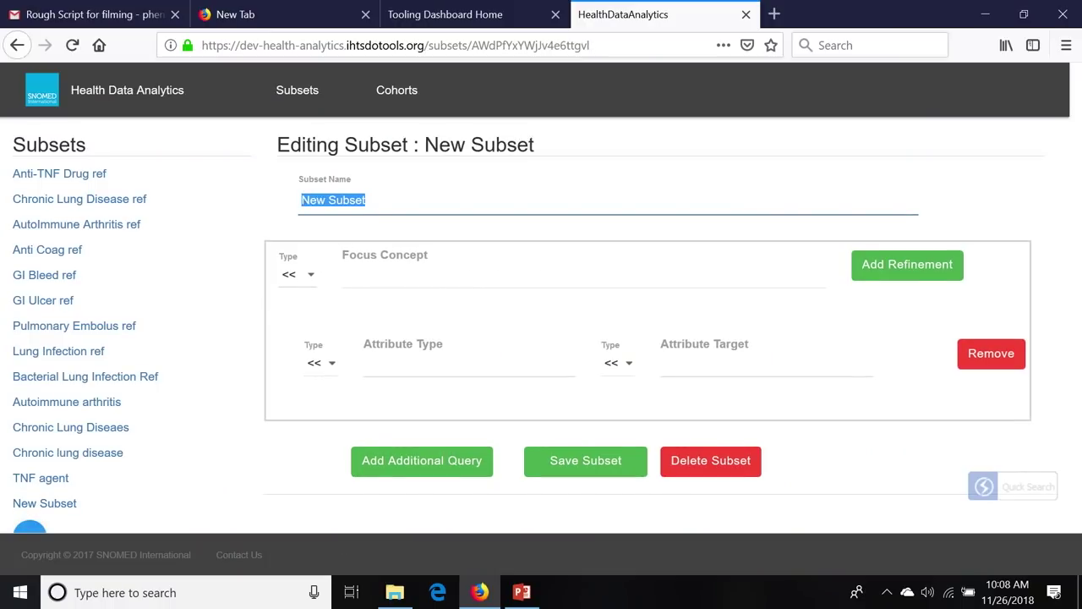
text(L)
key(BackSpace)
text(Ba)
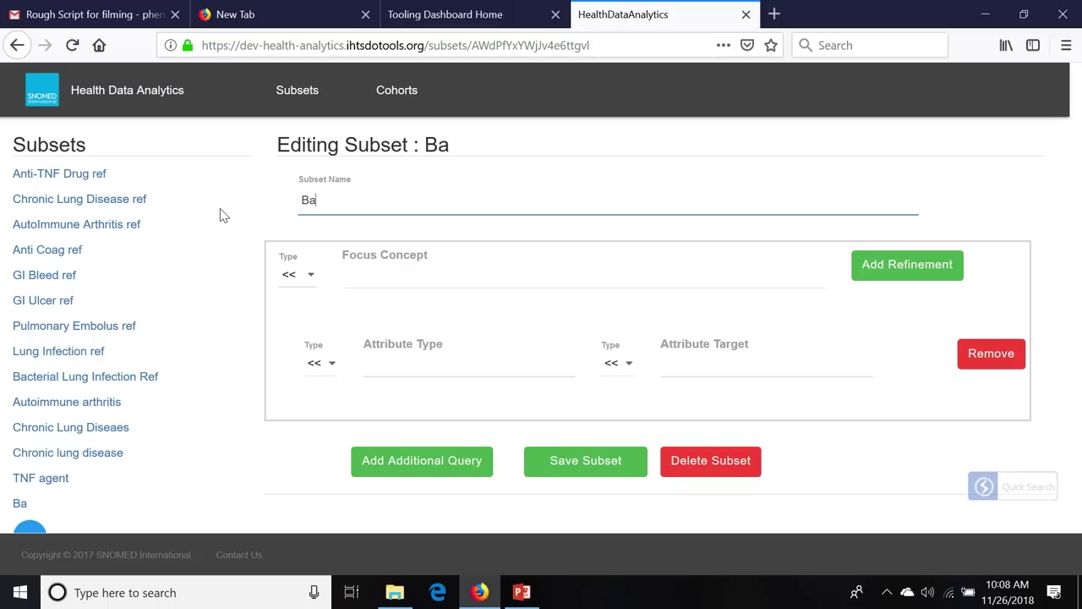
text(cterial Lung Infection)
- Set the focus concept to Disease (disorder), refined by Finding site (attribute) with target Lung structure (body structure)
click(363, 274)
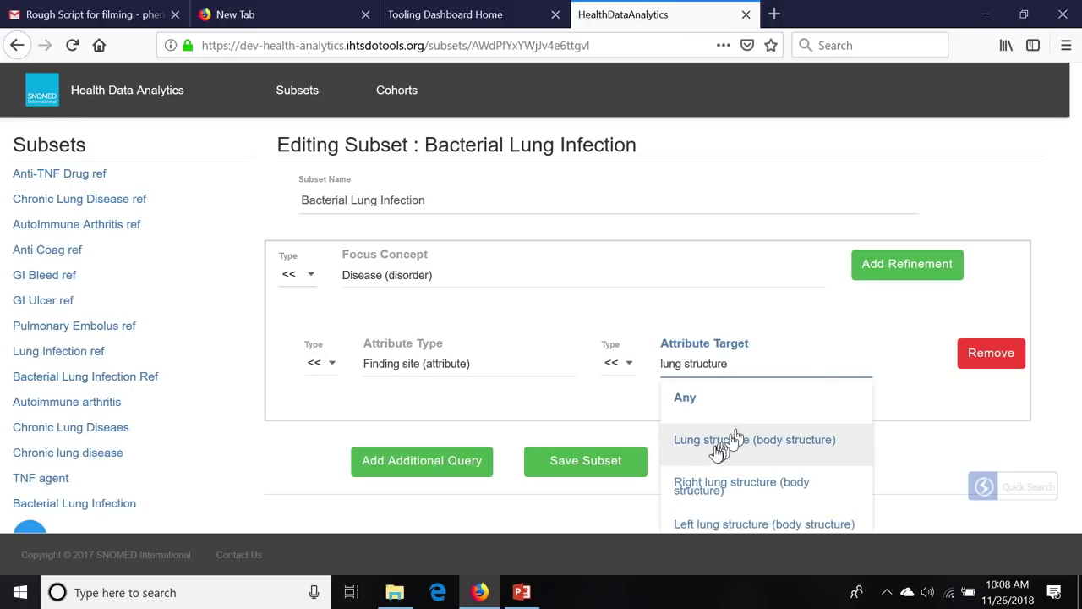
click(713, 440)
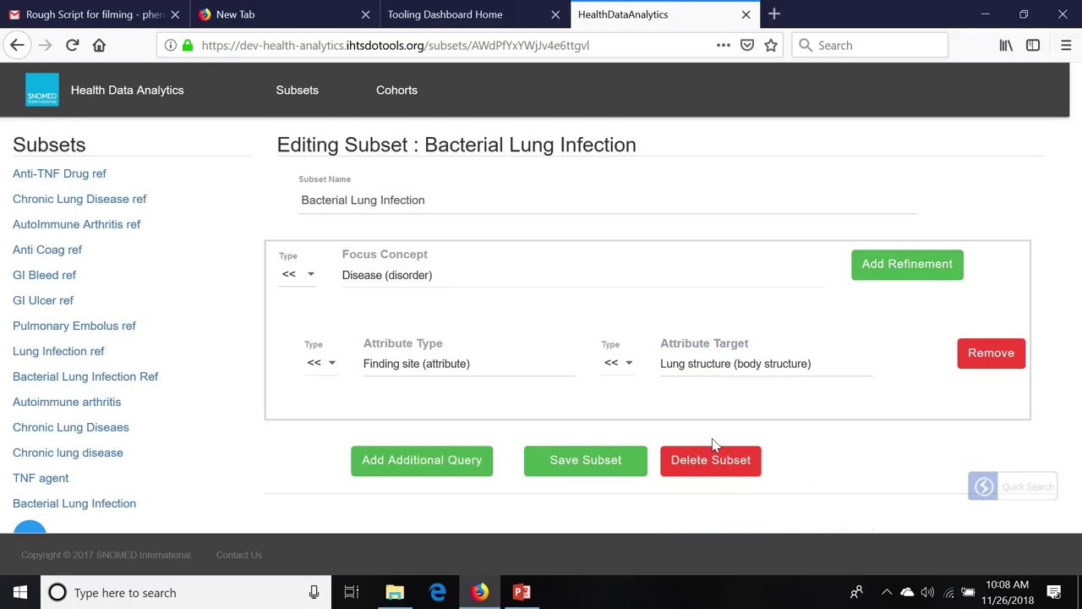
- Add a second refinement of Causative agent (attribute) with target Bacterium (organism), and save the subset
click(898, 276)
click(467, 448)
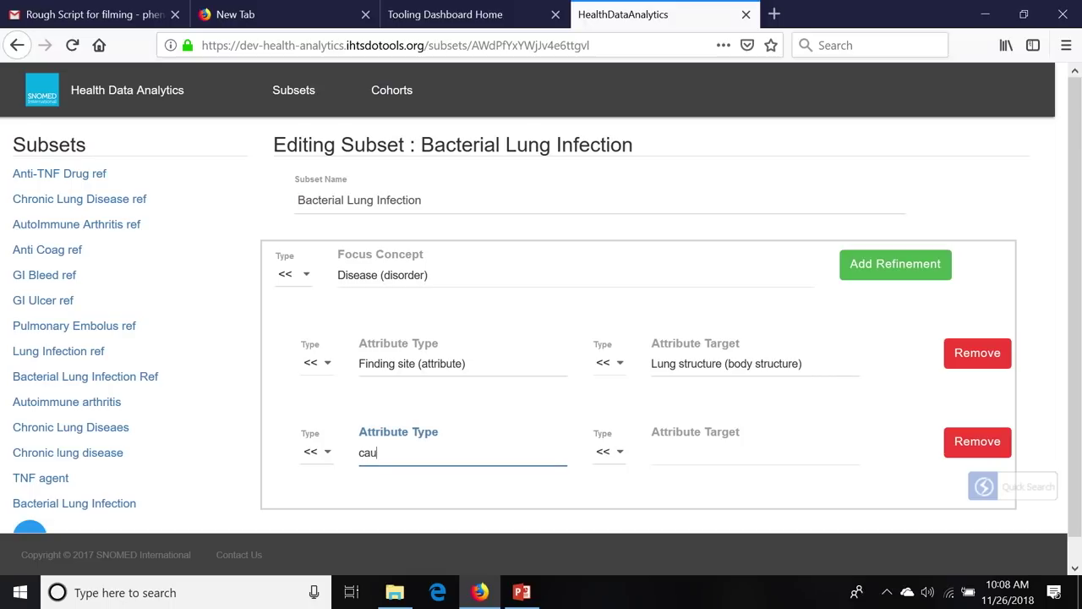
text(causative agent)
click(423, 507)
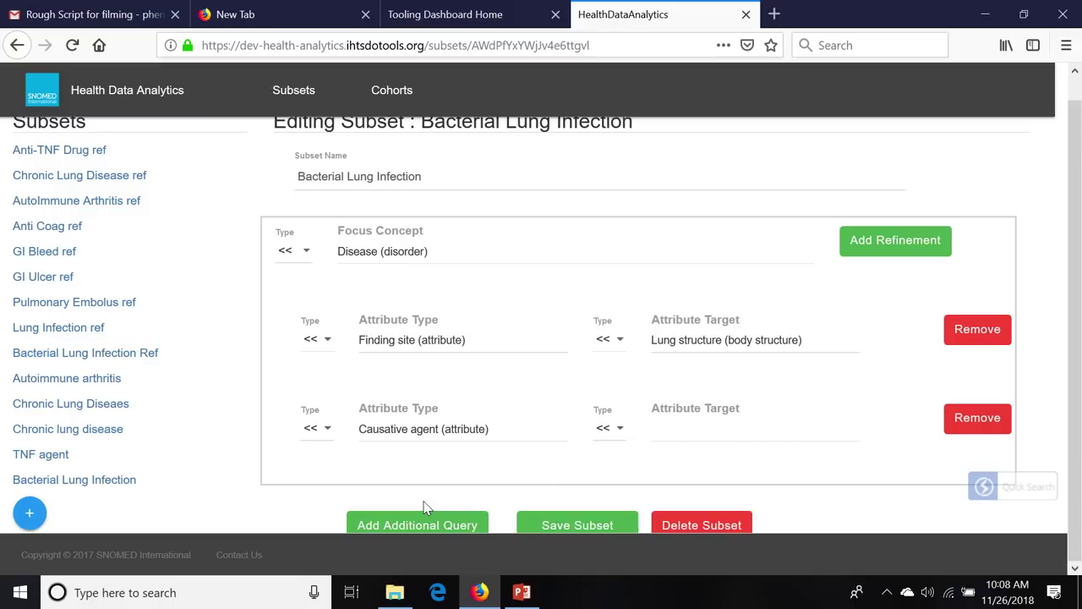
click(673, 438)
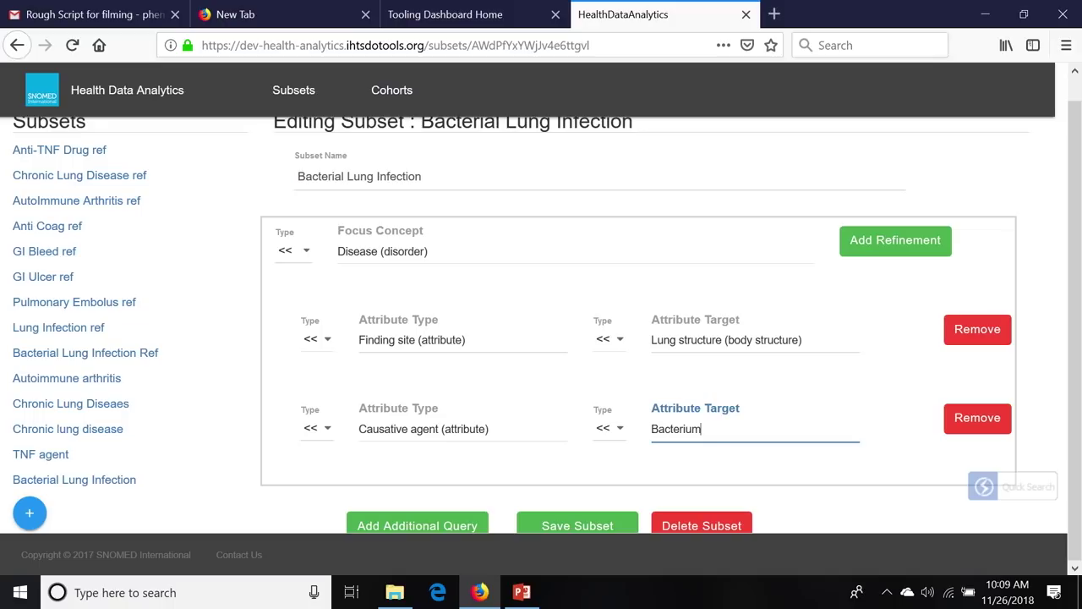
scroll(792, 426, down, 2)
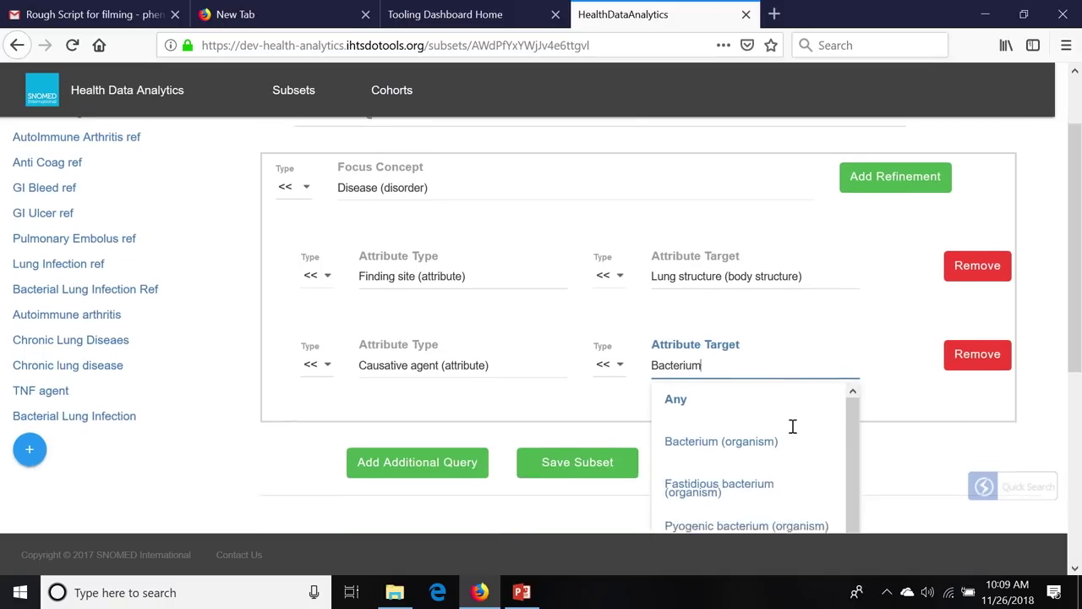
click(720, 424)
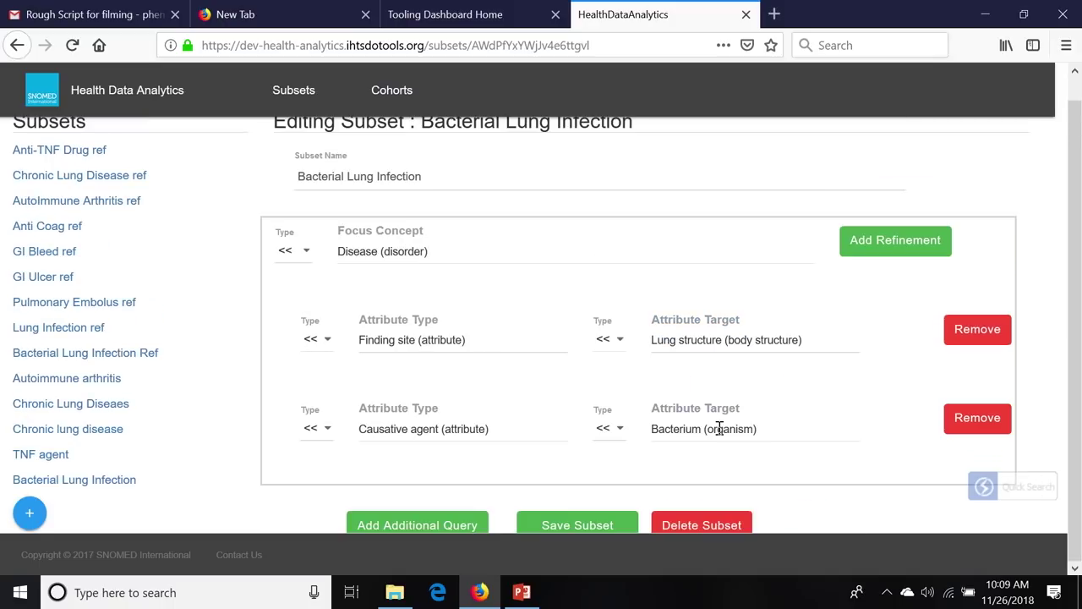
click(580, 525)
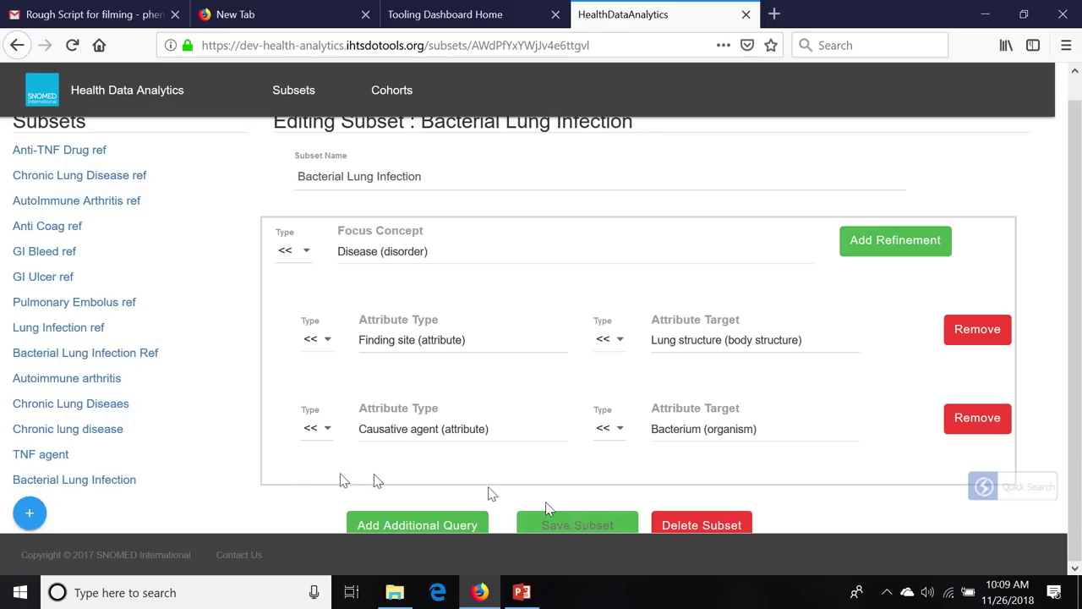
- Fetch a patient cohort whose primary exposure is the Autoimmune arthritis disorder subset
click(398, 91)
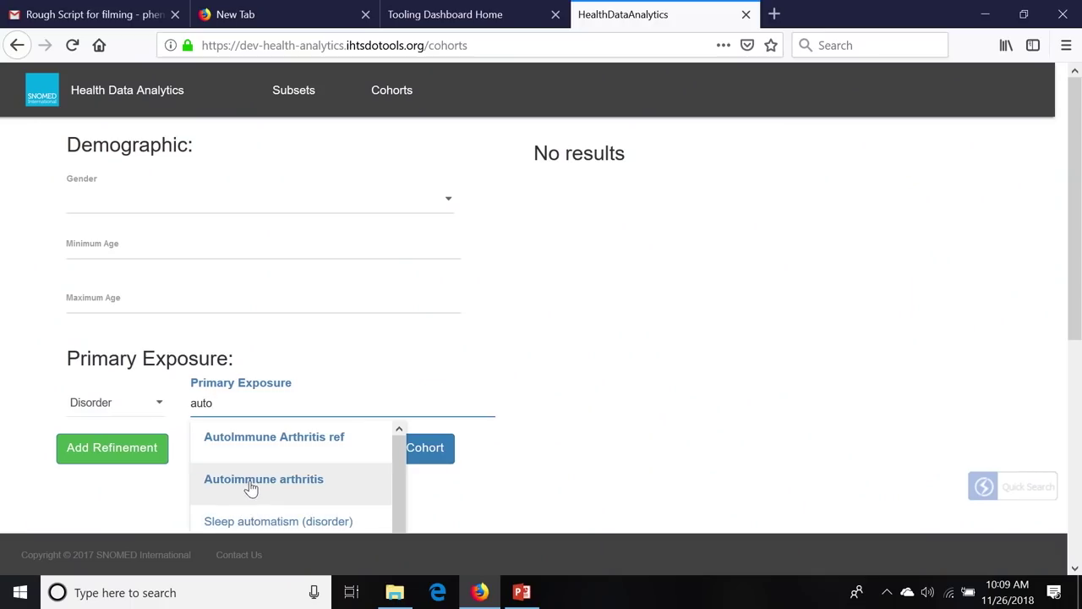
click(250, 481)
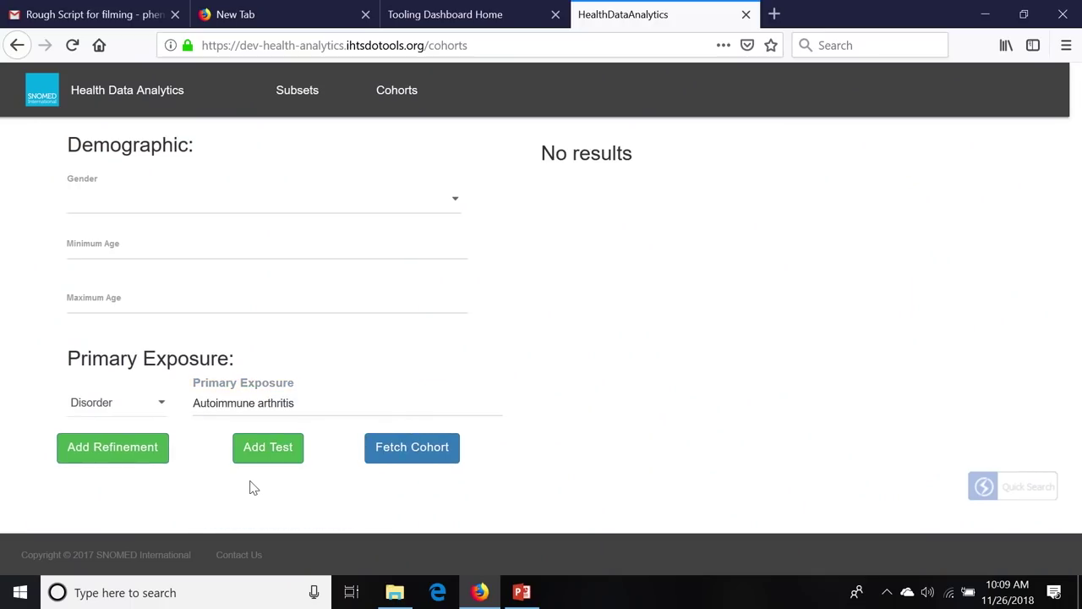
click(421, 454)
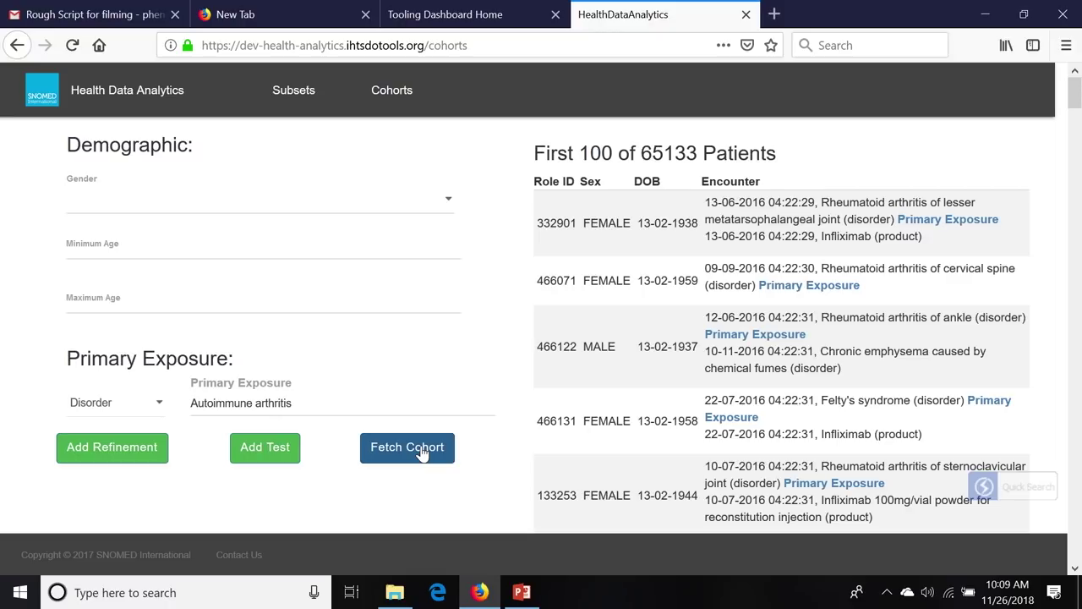
- Add a refinement with the inclusion criterion Has Disorder Chronic lung disease, and fetch the cohort again
click(128, 449)
scroll(290, 389, down, 3)
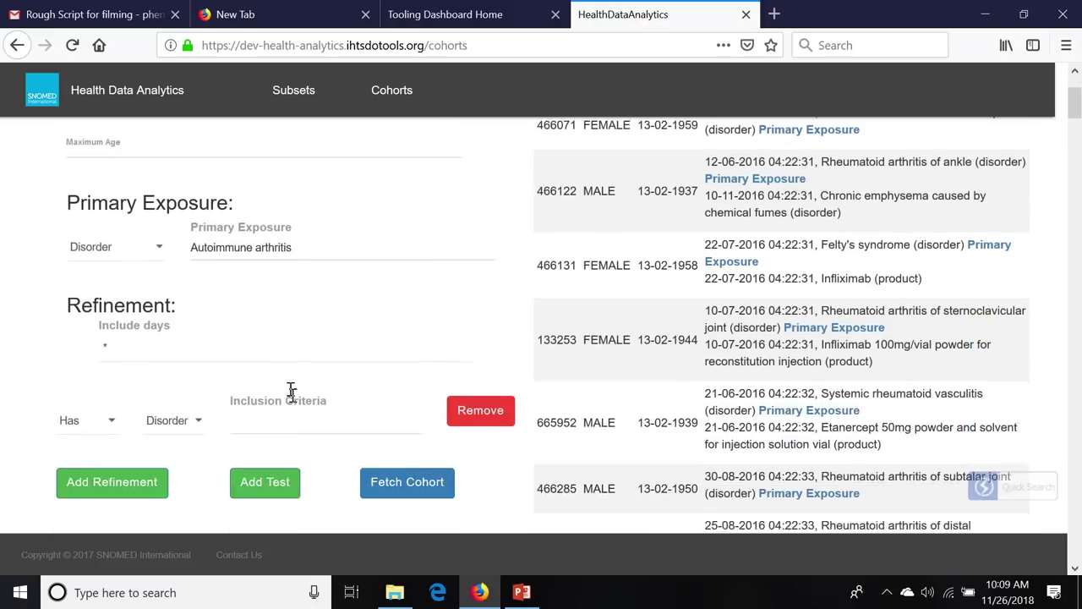
click(269, 370)
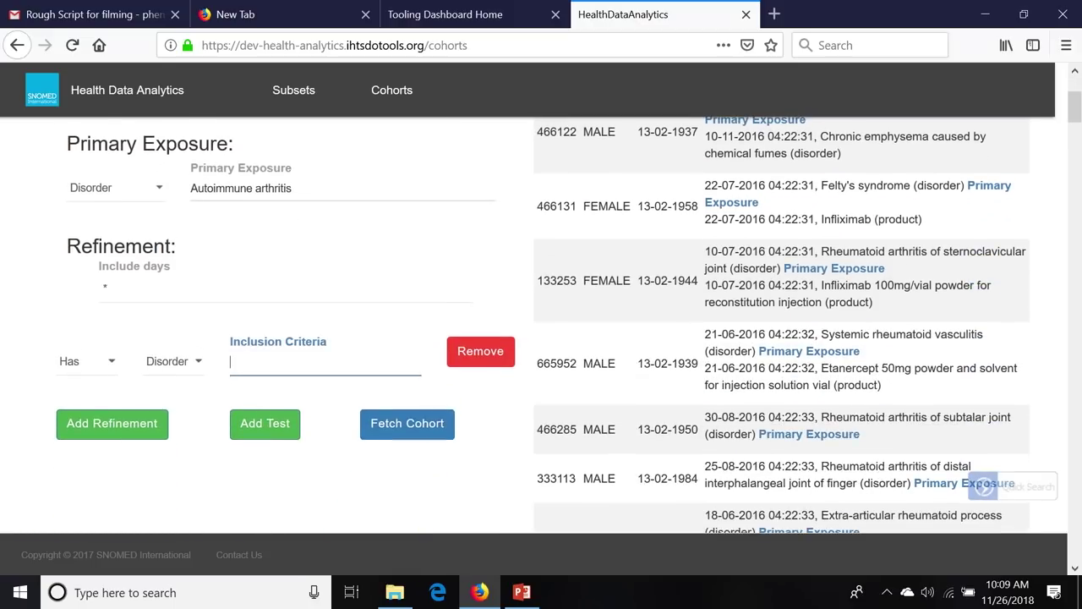
text(chronic)
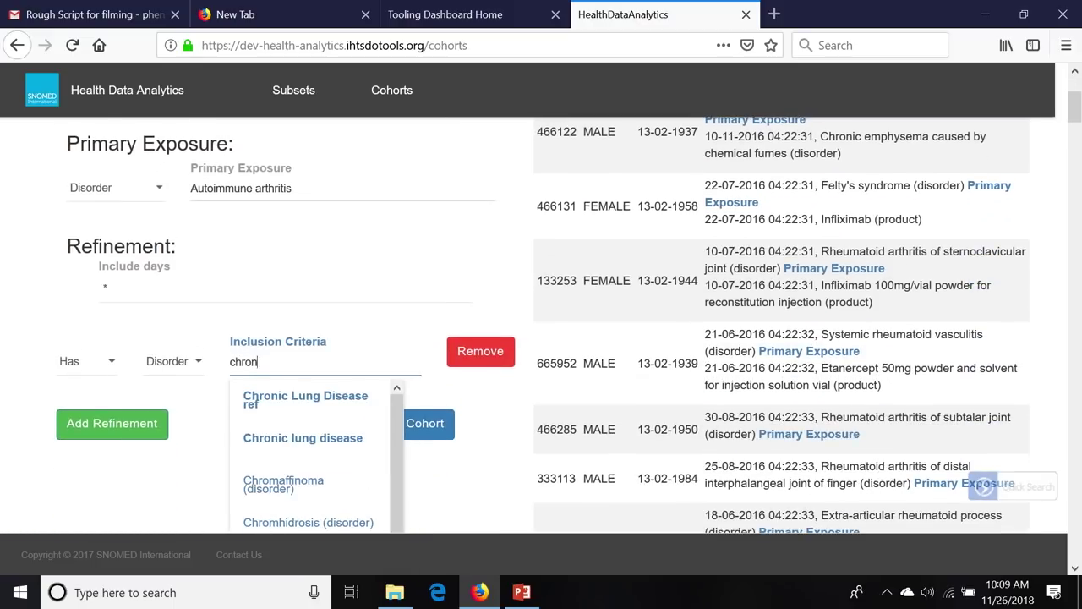
click(321, 441)
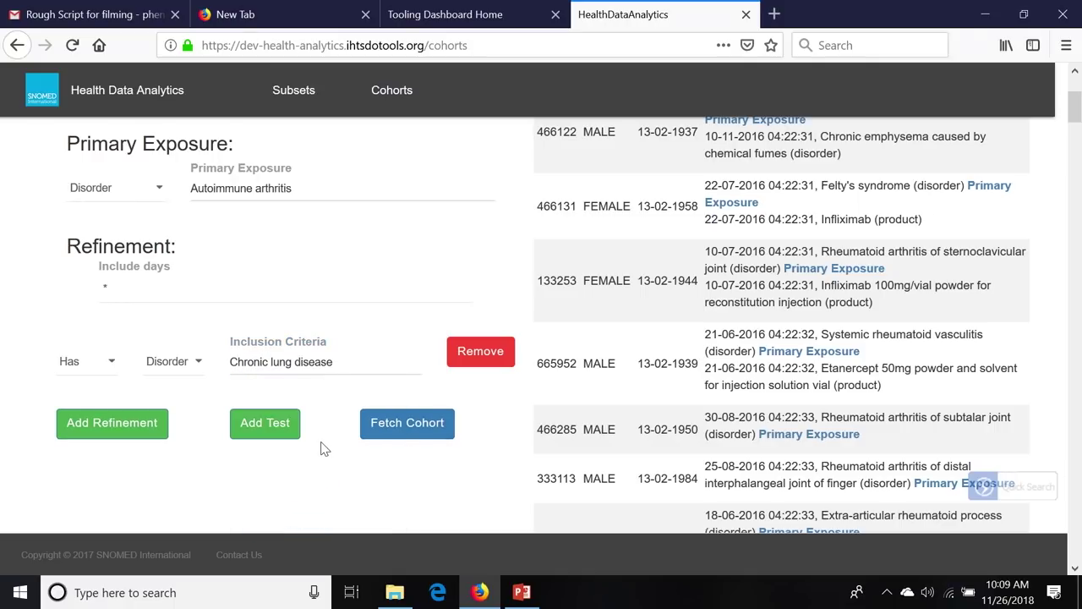
click(412, 432)
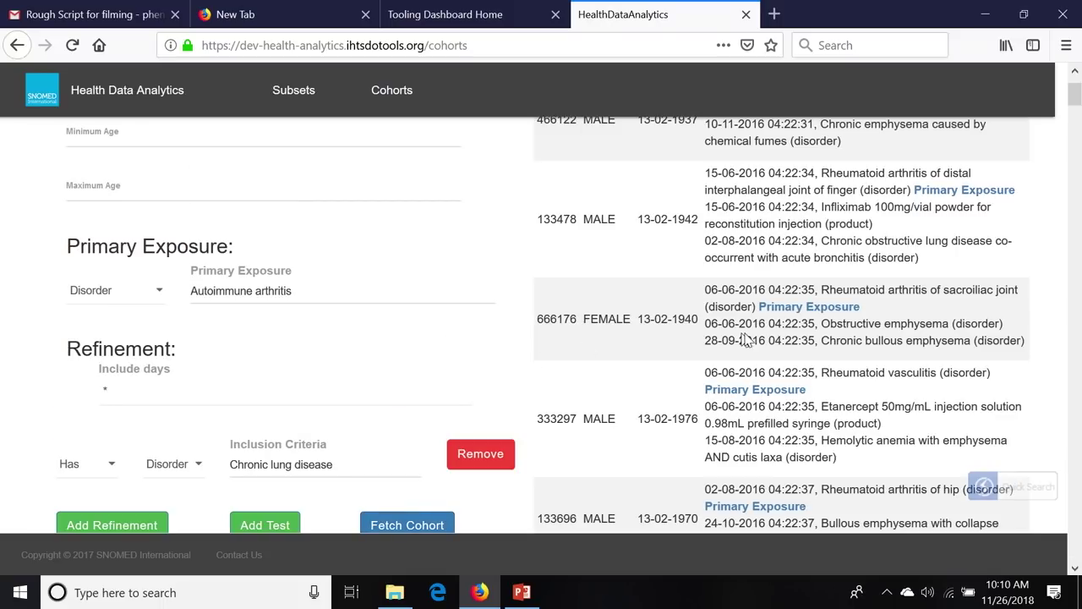
- Add a test to the cohort query, with the Has or Has Not criterion set to the Product subset TNF agent
scroll(753, 336, up, 3)
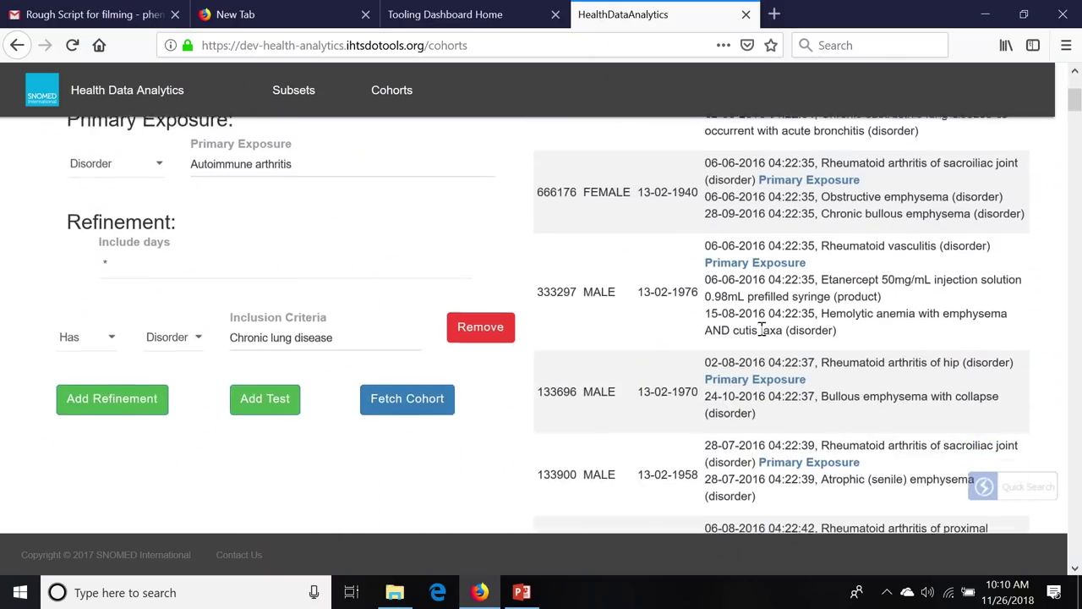
scroll(761, 329, down, 1)
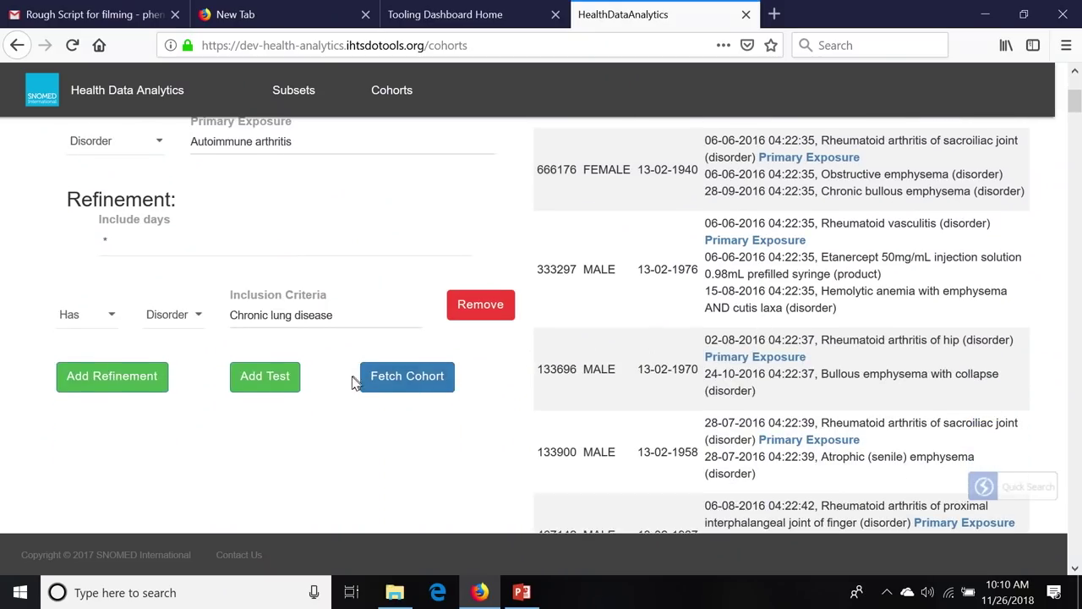
click(262, 378)
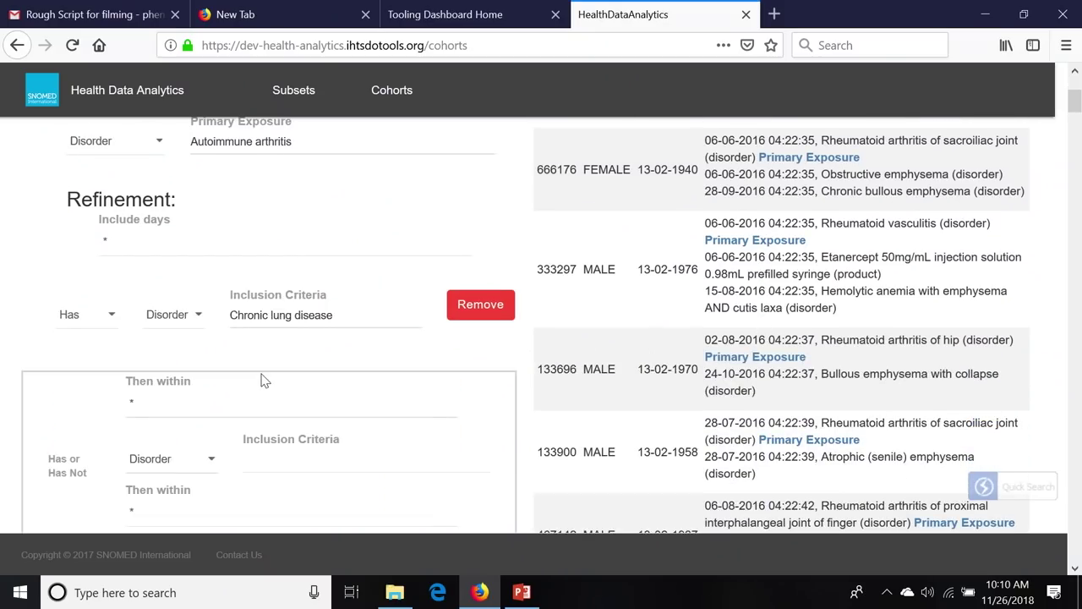
scroll(366, 366, down, 1)
scroll(366, 365, down, 3)
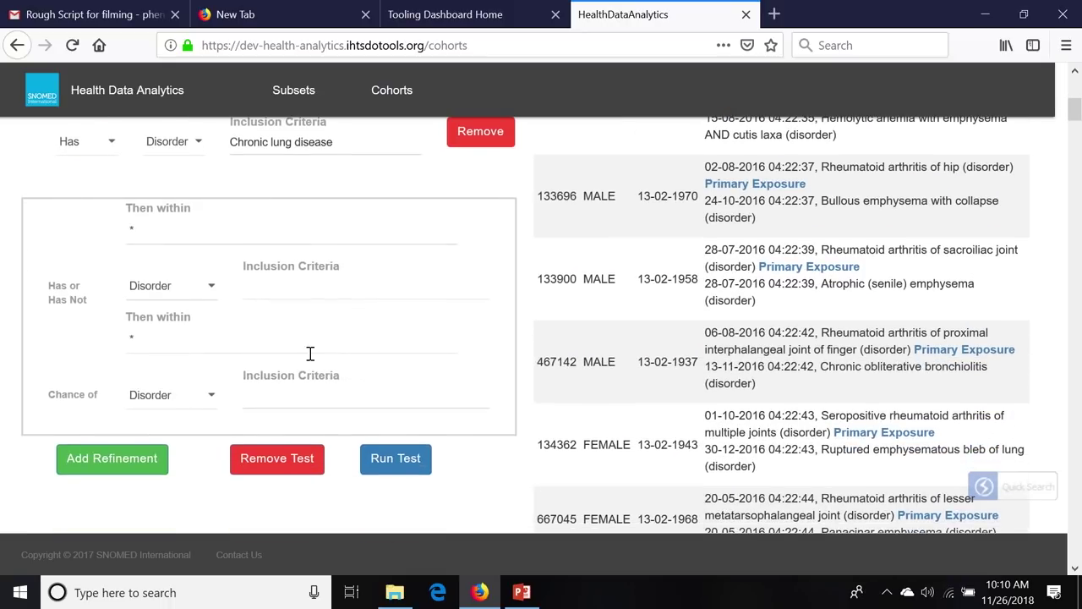
click(213, 287)
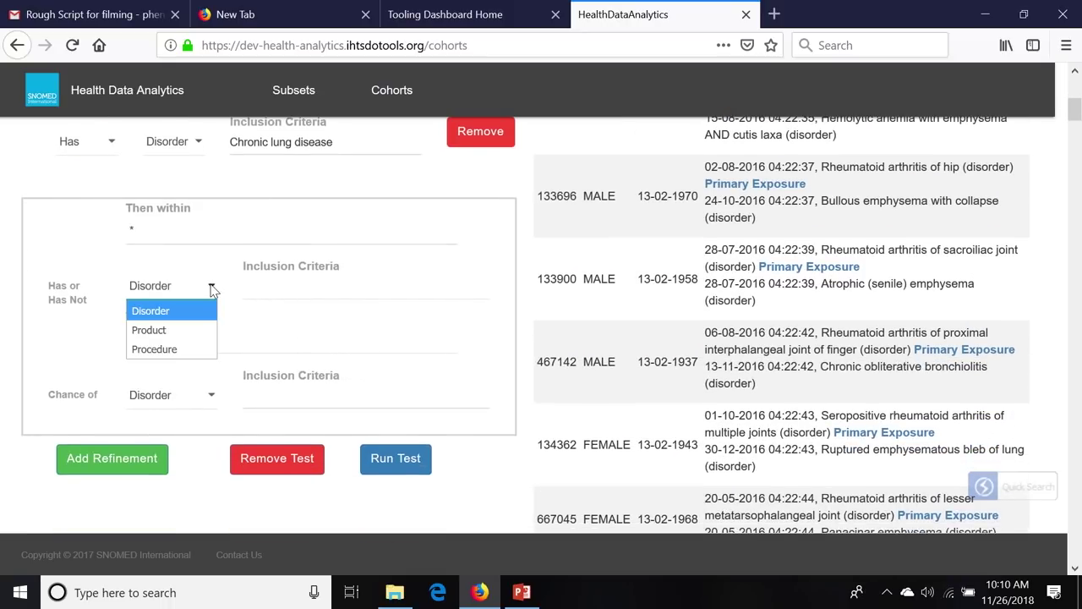
click(195, 329)
click(271, 287)
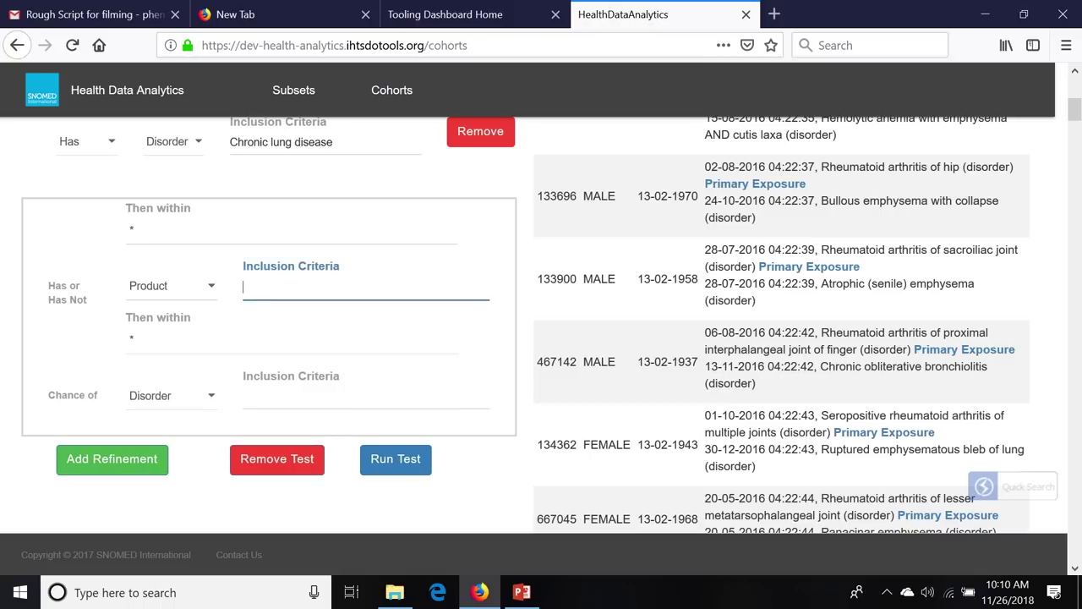
text(tnf)
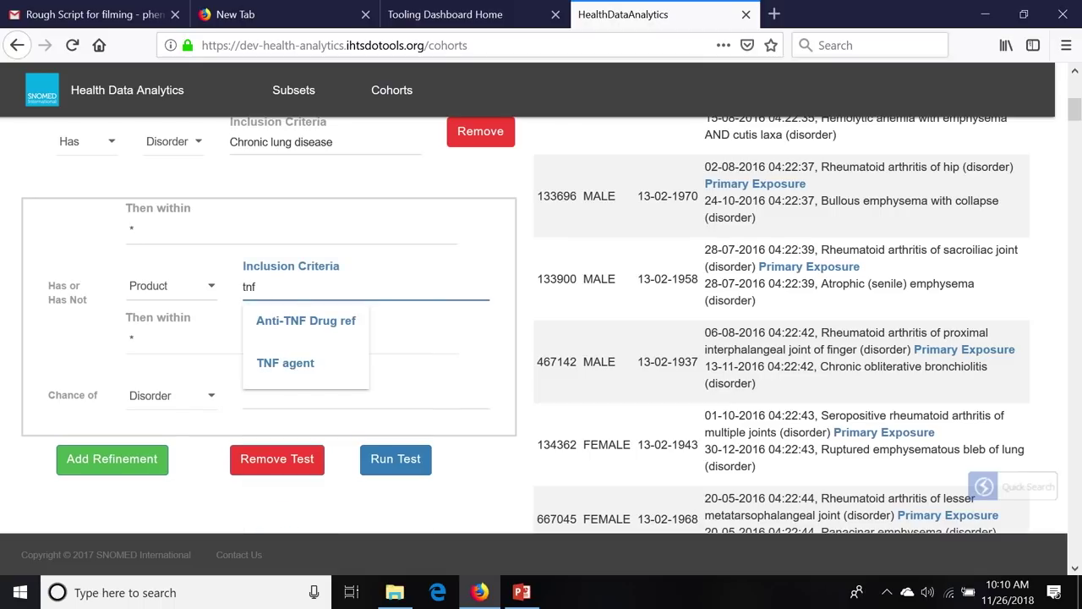
click(297, 372)
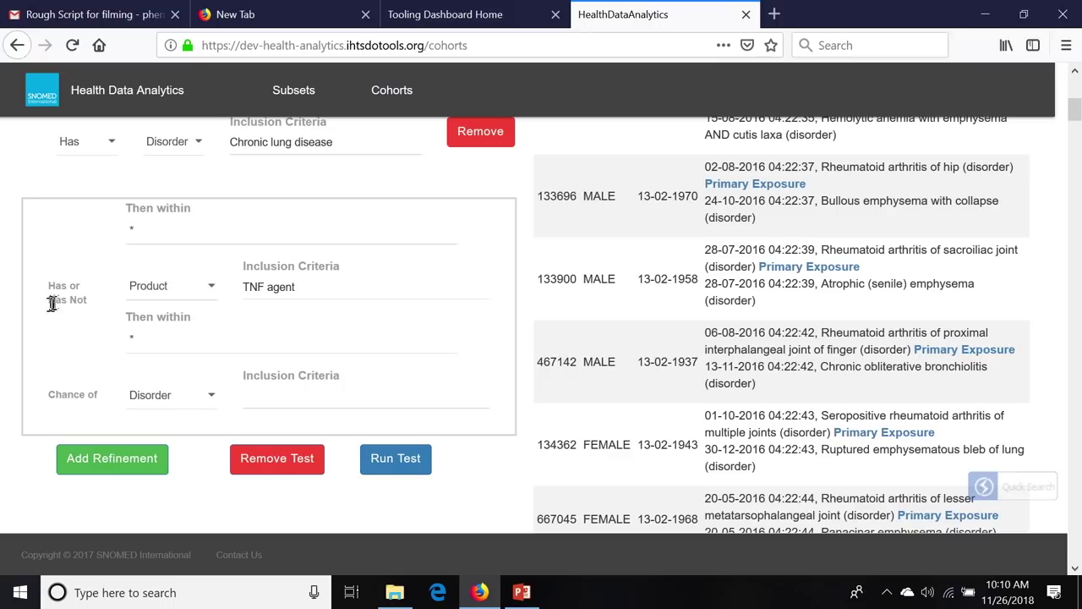
- Set the test's Chance of criterion to the Disorder subset Bacterial Lung Infection, run the test, and view its results
click(273, 399)
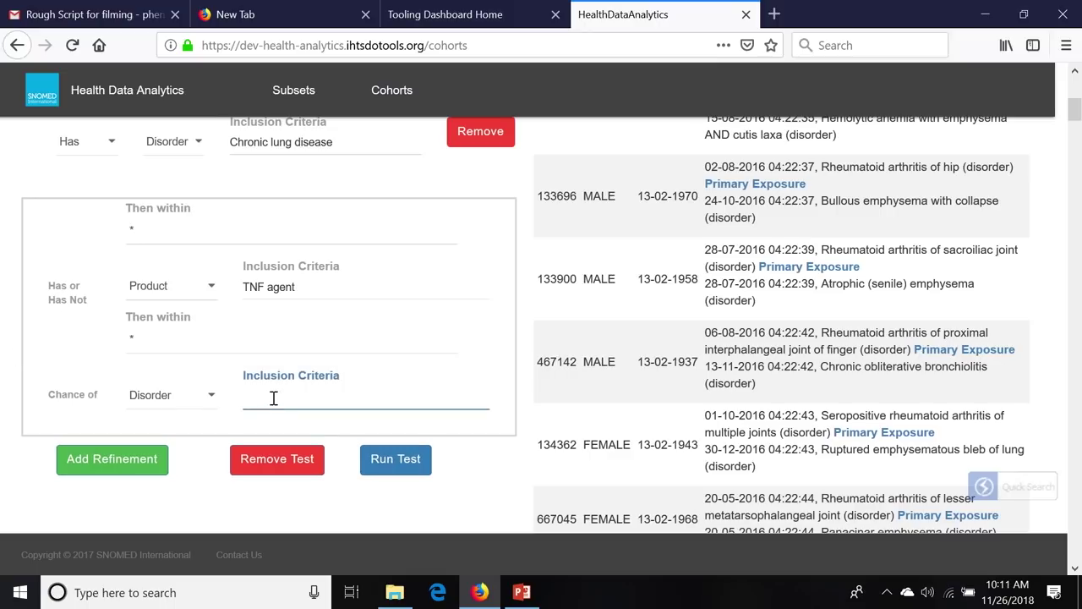
text(bacter)
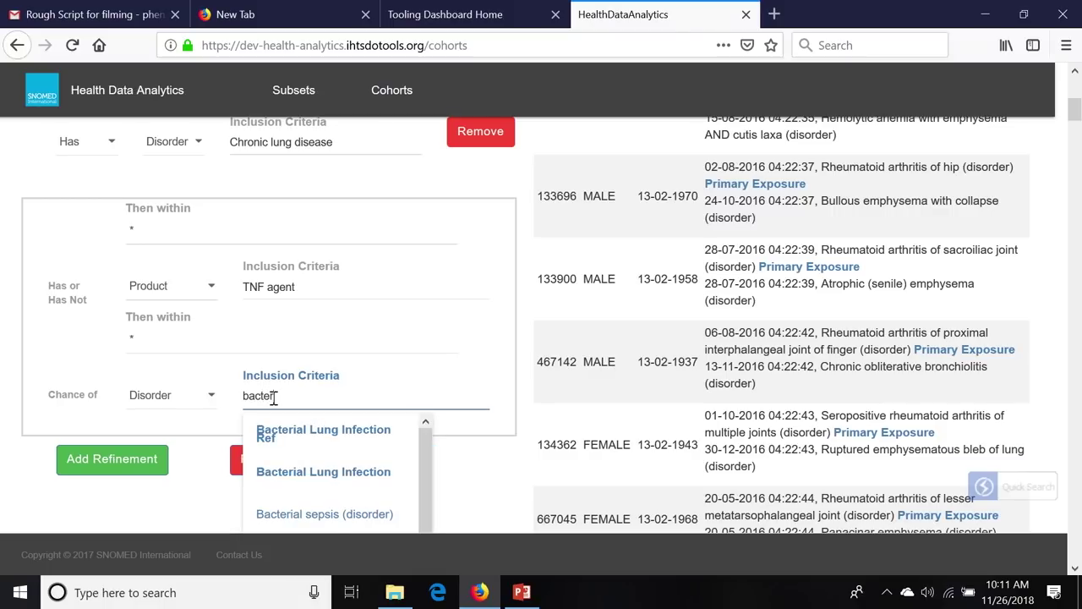
click(308, 474)
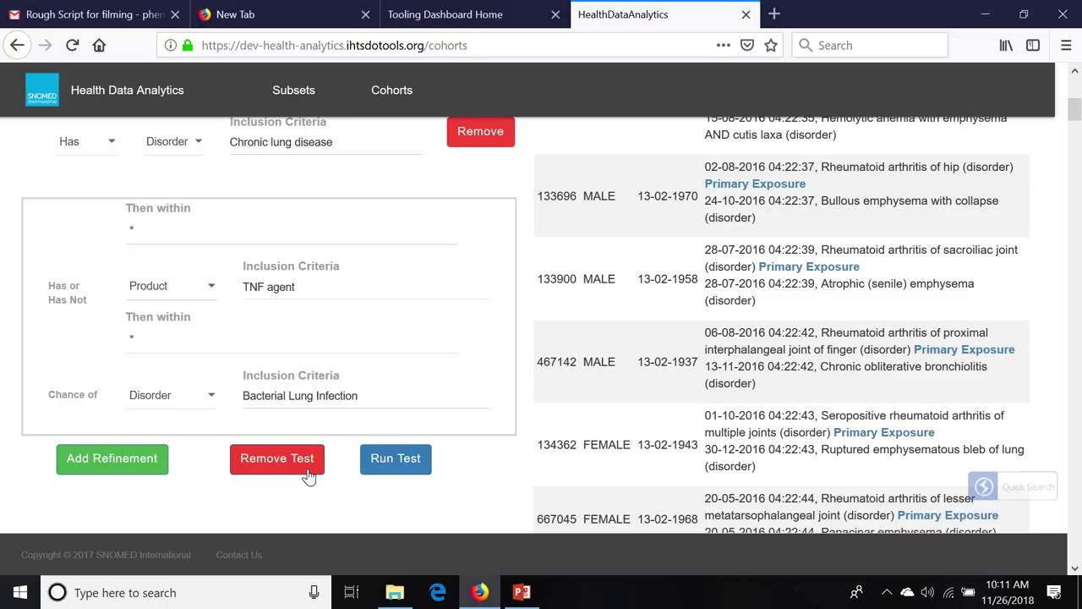
click(394, 461)
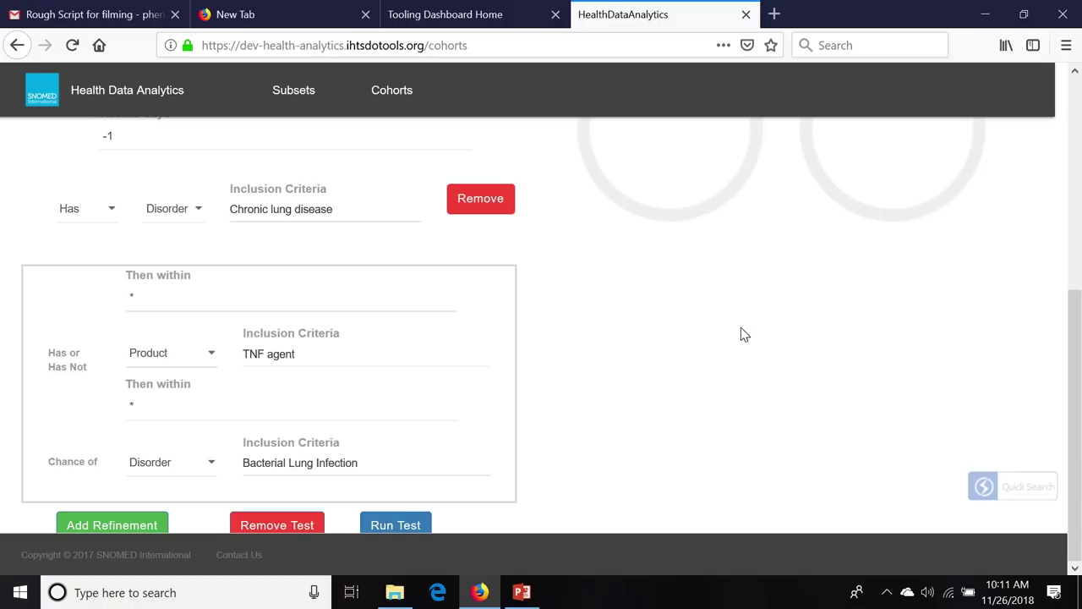
scroll(741, 333, up, 4)
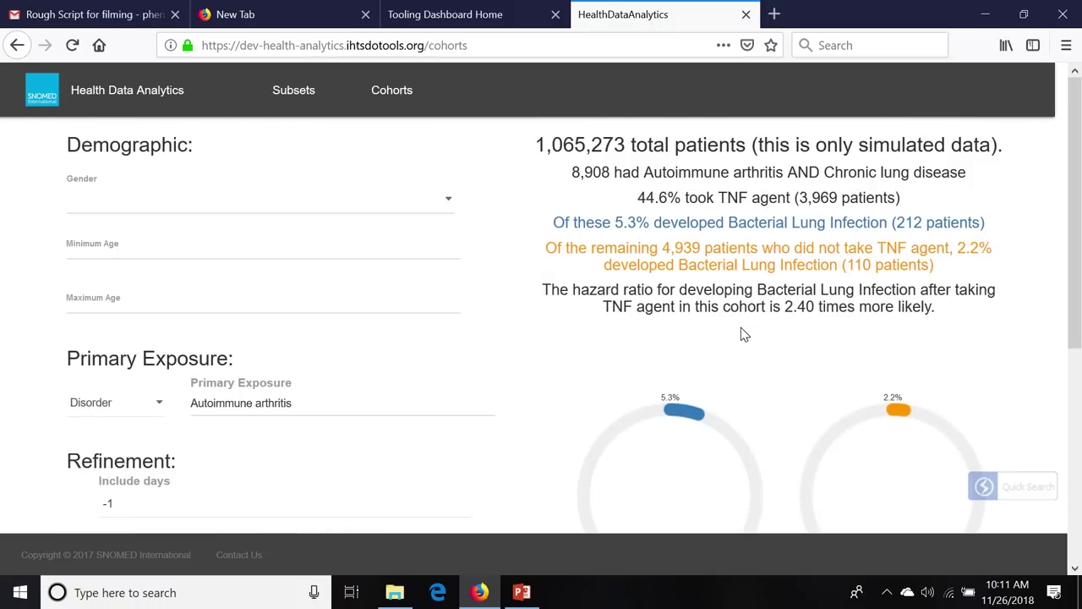